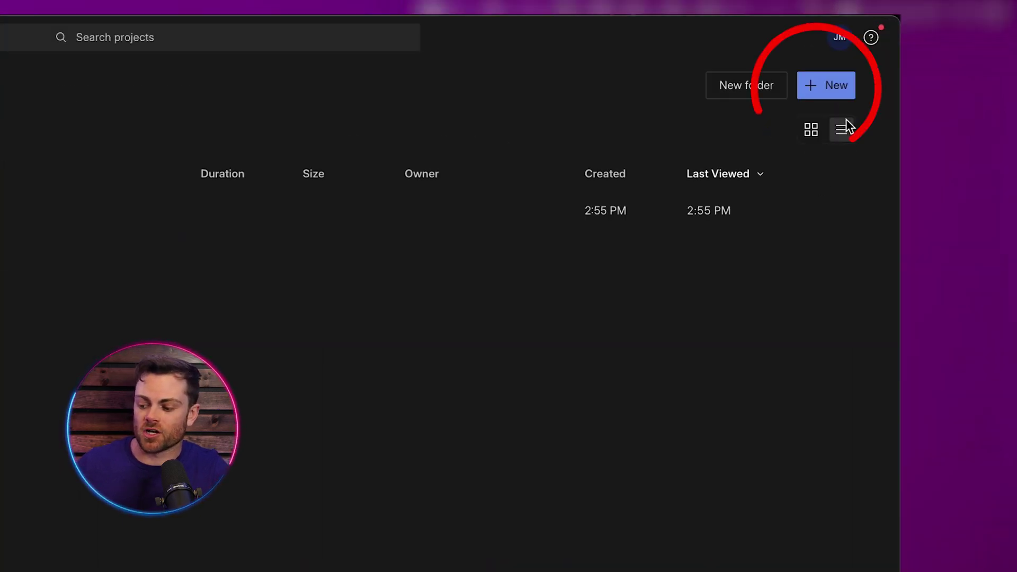
# - Create a new video project titled 'Descript AI Eye Contact'
pyautogui.click(837, 84)
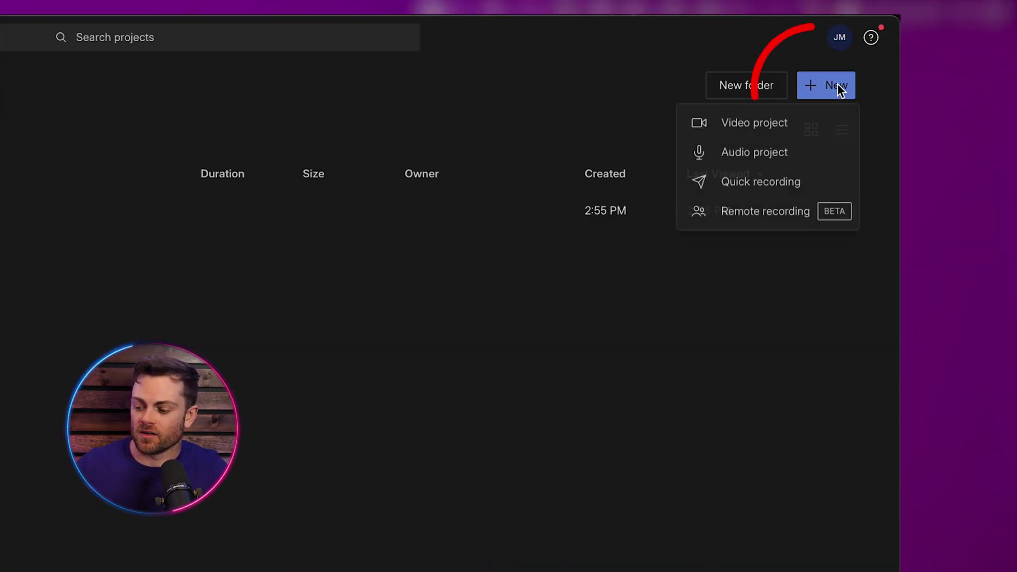
pyautogui.click(797, 124)
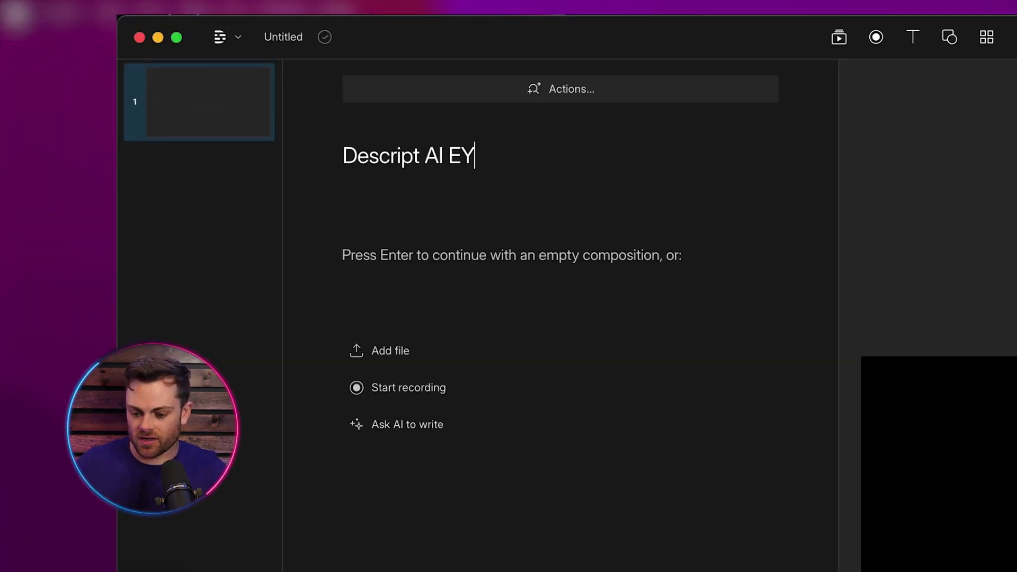
pyautogui.press('BackSpace')
pyautogui.write('ye Contact')
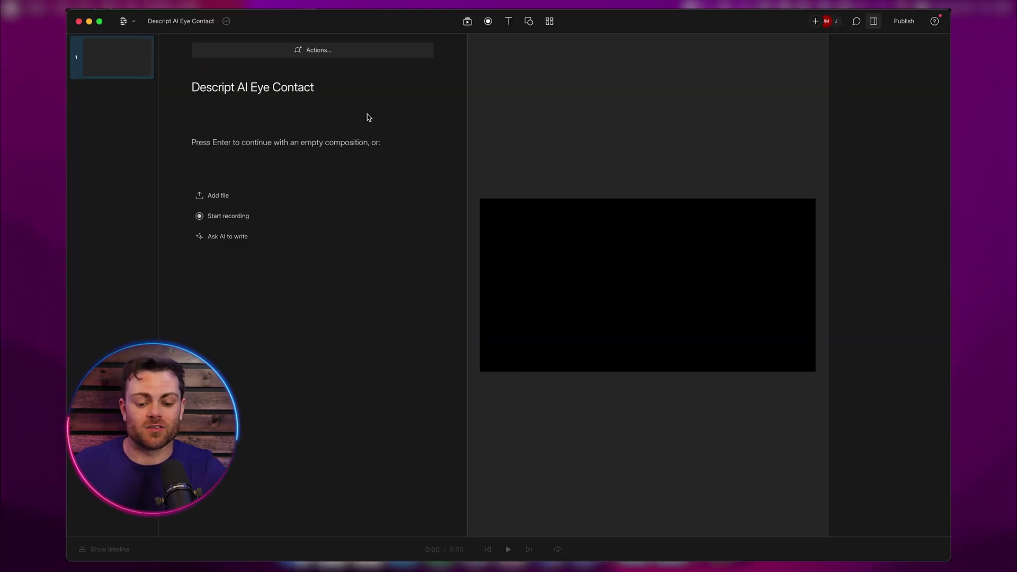
# - Add the demo MP4 from Finder into the script and dismiss the transcription notice
pyautogui.press('super+Tab')
pyautogui.moveTo(295, 66); pyautogui.dragTo(254, 206)
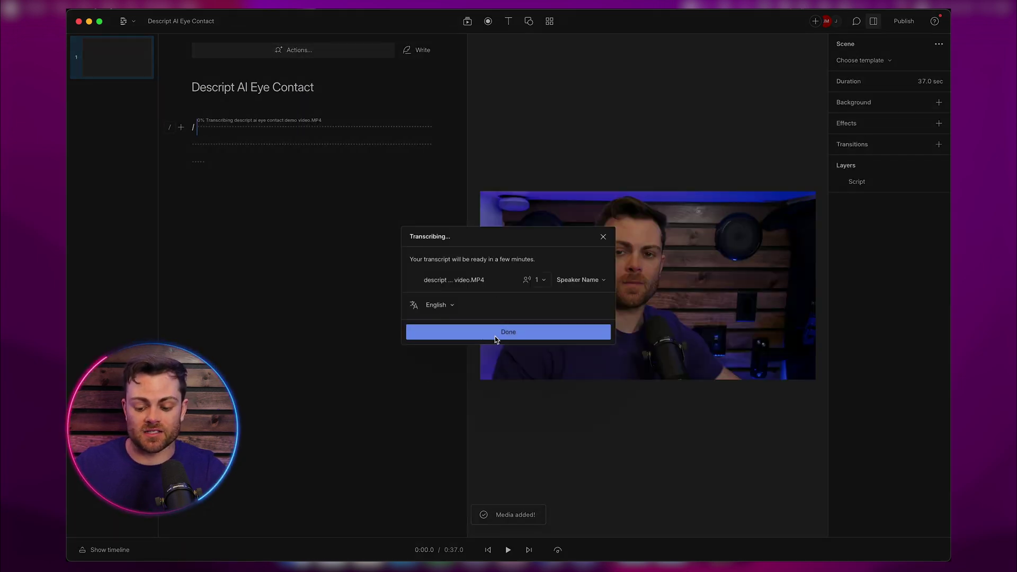
pyautogui.click(496, 332)
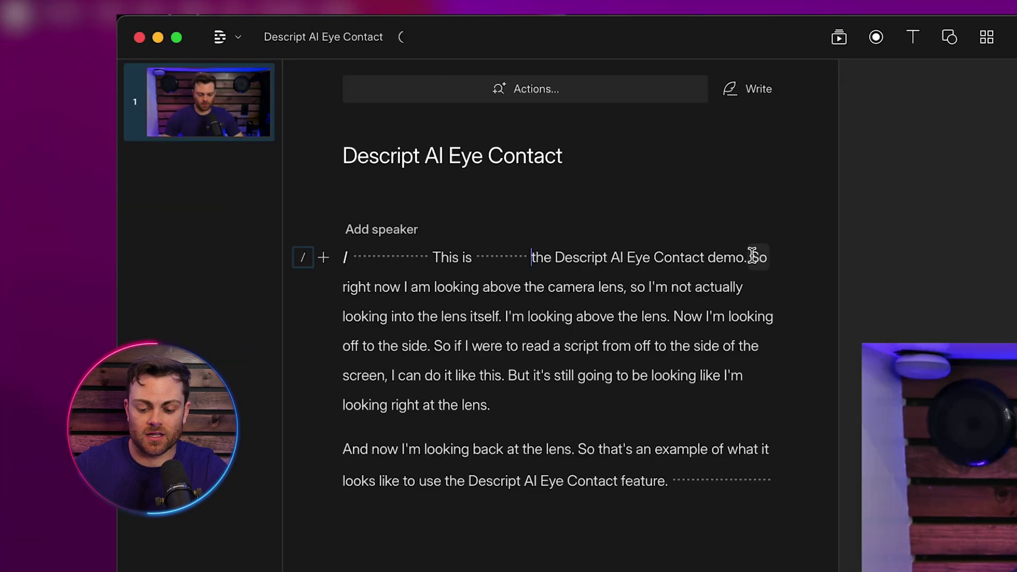
# - Cut 'This is the Descript AI Eye Contact demo.' so the script starts at 'So right now'
pyautogui.moveTo(581, 255); pyautogui.dragTo(356, 266)
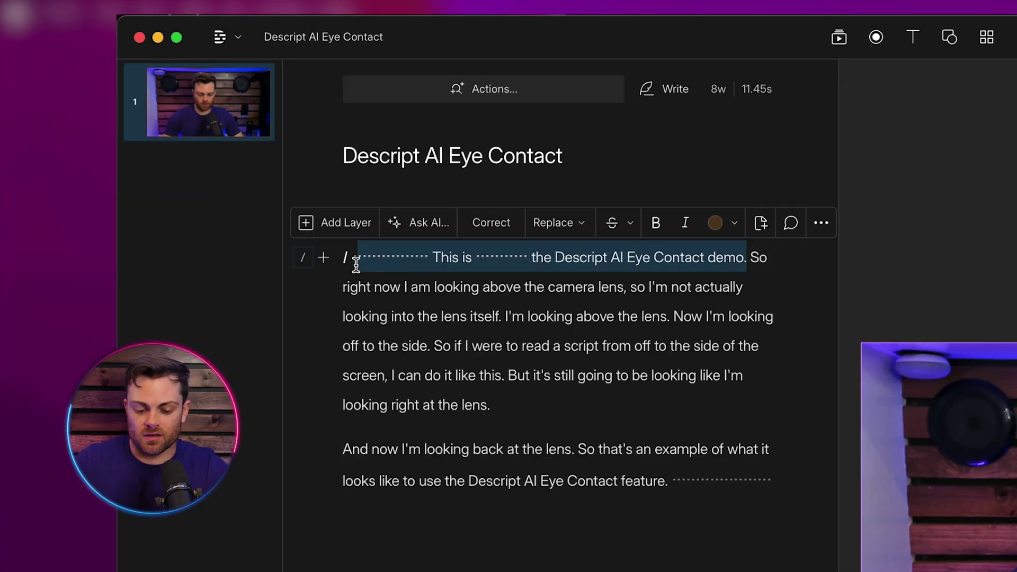
pyautogui.press('BackSpace')
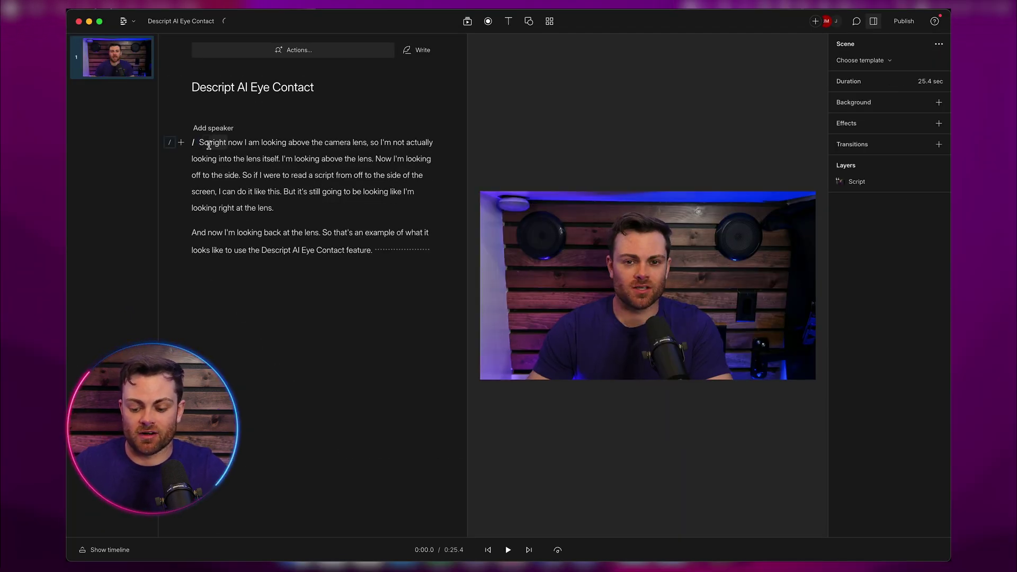
pyautogui.click(108, 549)
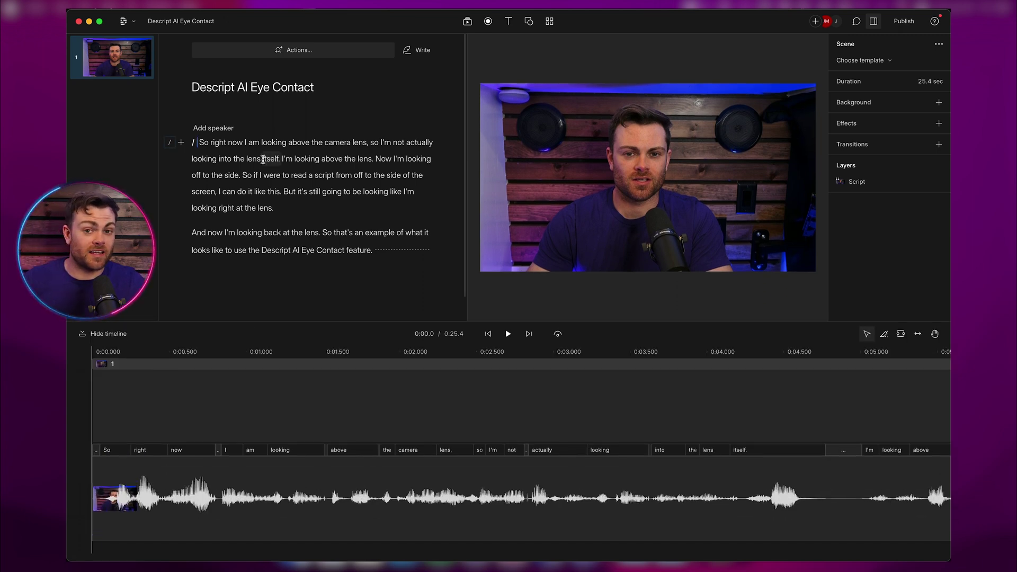
# - Select the talking-head video clip and add the Eye Contact effect to it
pyautogui.click(609, 185)
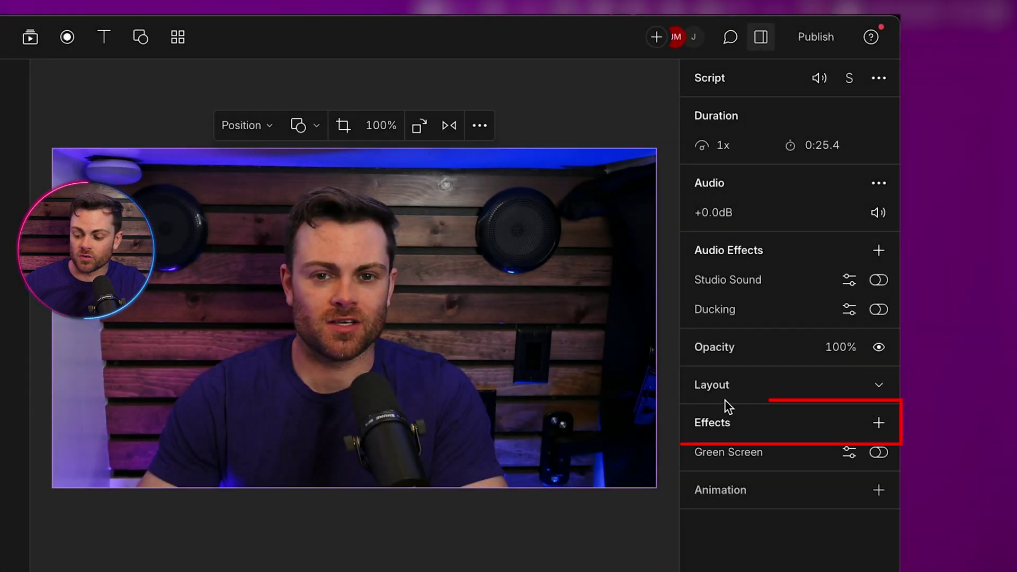
pyautogui.click(877, 424)
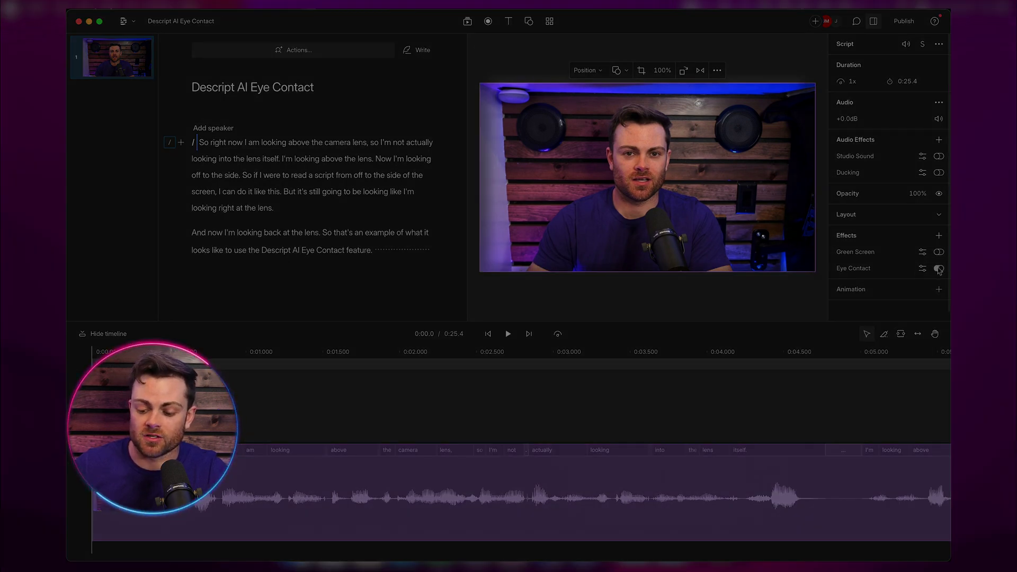
# - Turn on Eye Contact and park the playhead at the word 'so'
pyautogui.click(938, 269)
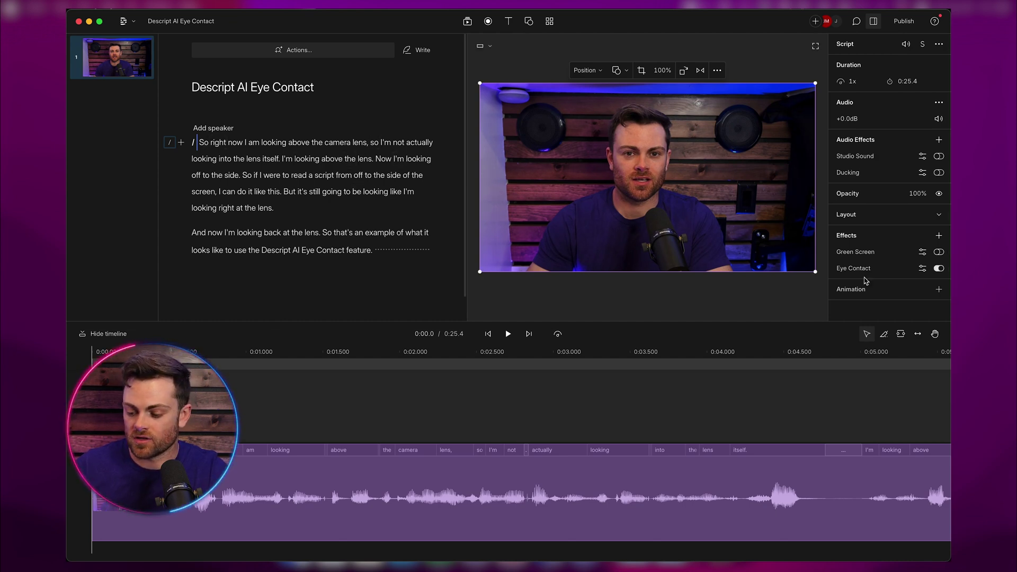
pyautogui.click(368, 142)
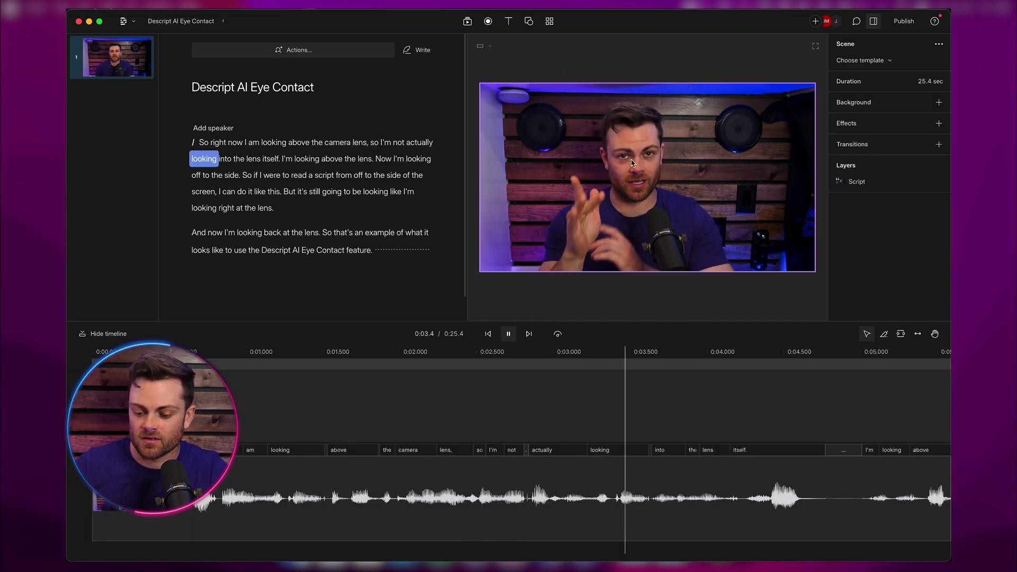
pyautogui.press('space')
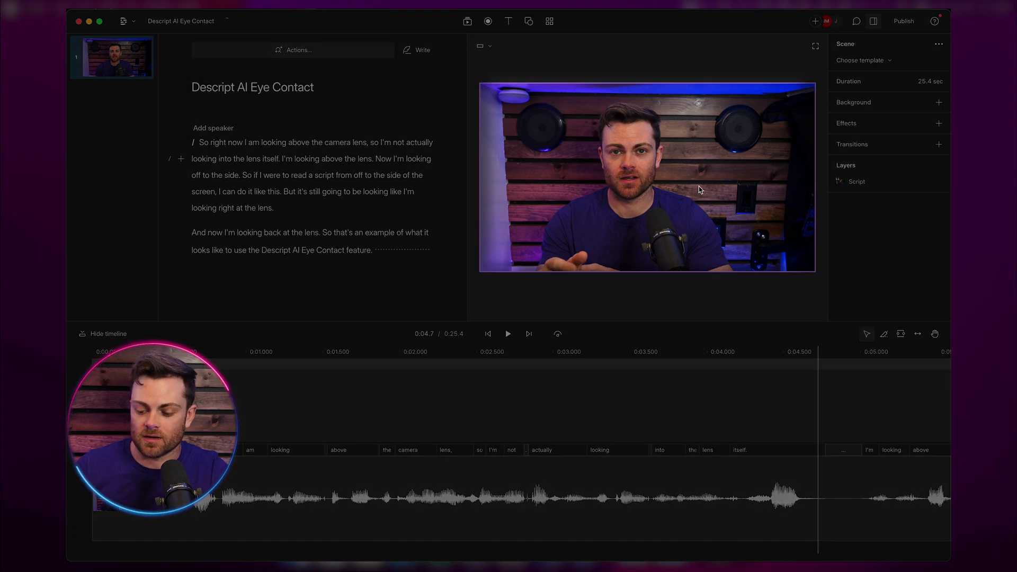
# - Re-enable Eye Contact on the clip and play from 'so I'm' to check the gaze
pyautogui.click(698, 187)
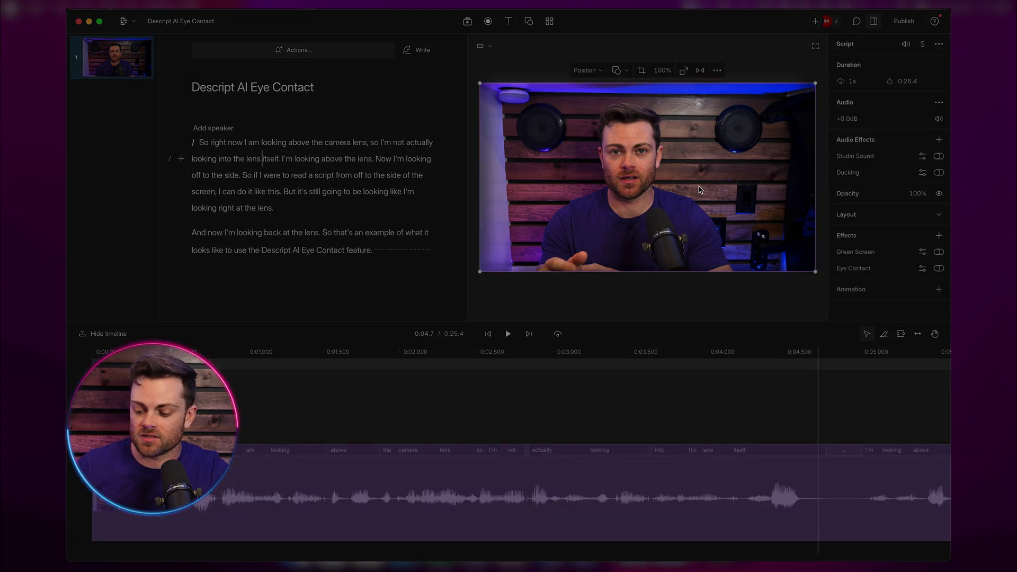
pyautogui.click(939, 269)
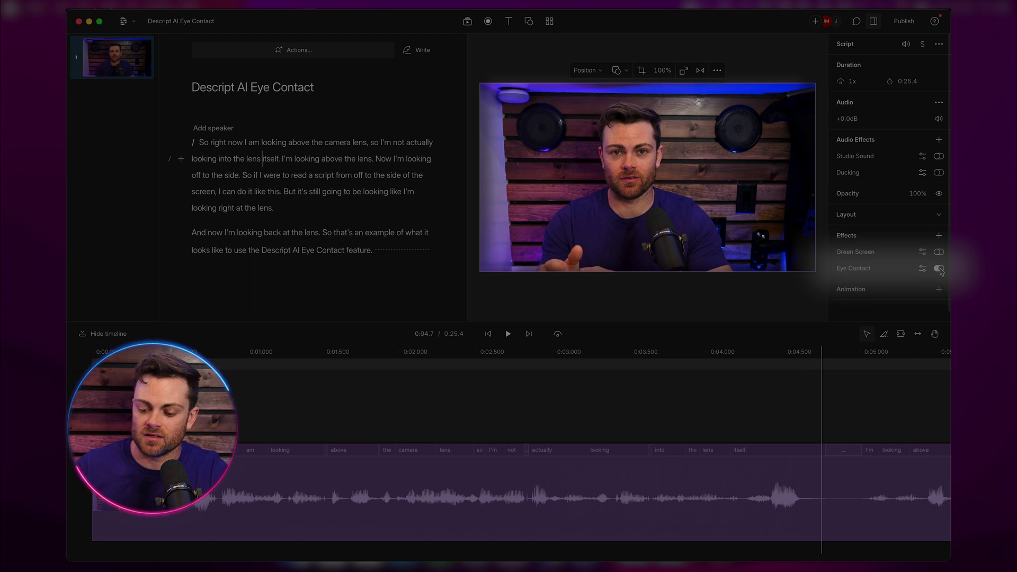
pyautogui.click(371, 142)
pyautogui.press('space')
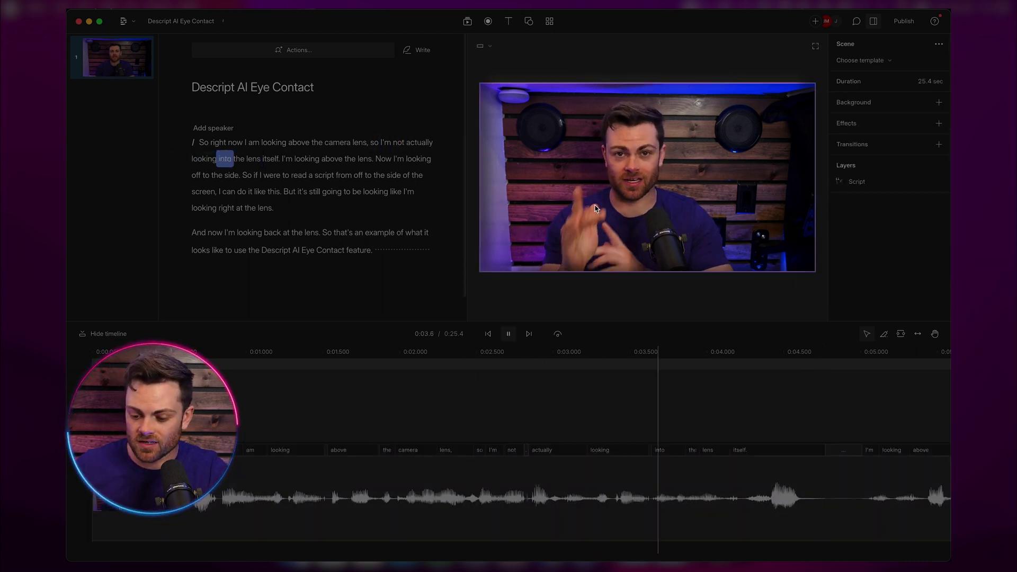
pyautogui.click(675, 180)
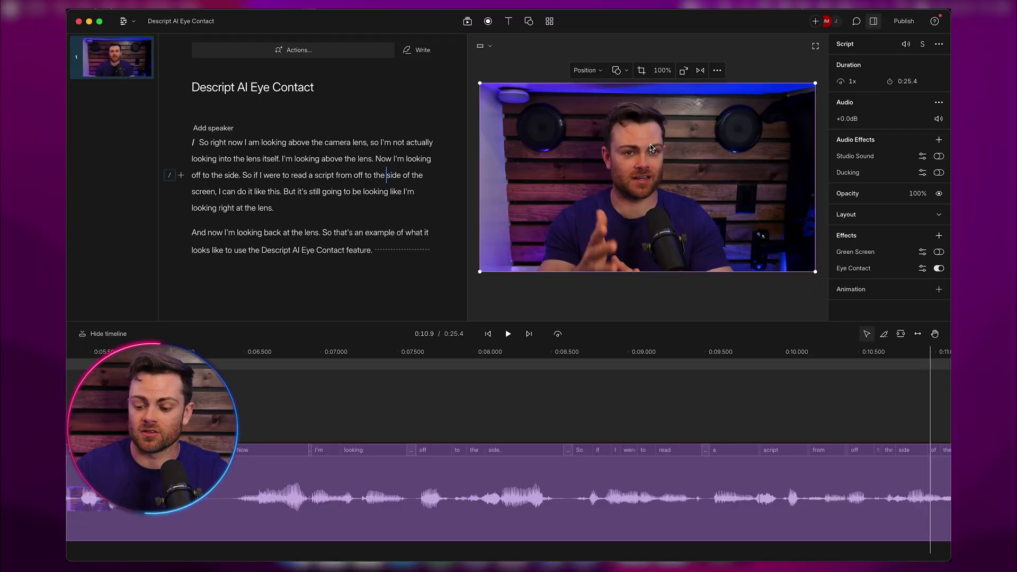
pyautogui.click(386, 144)
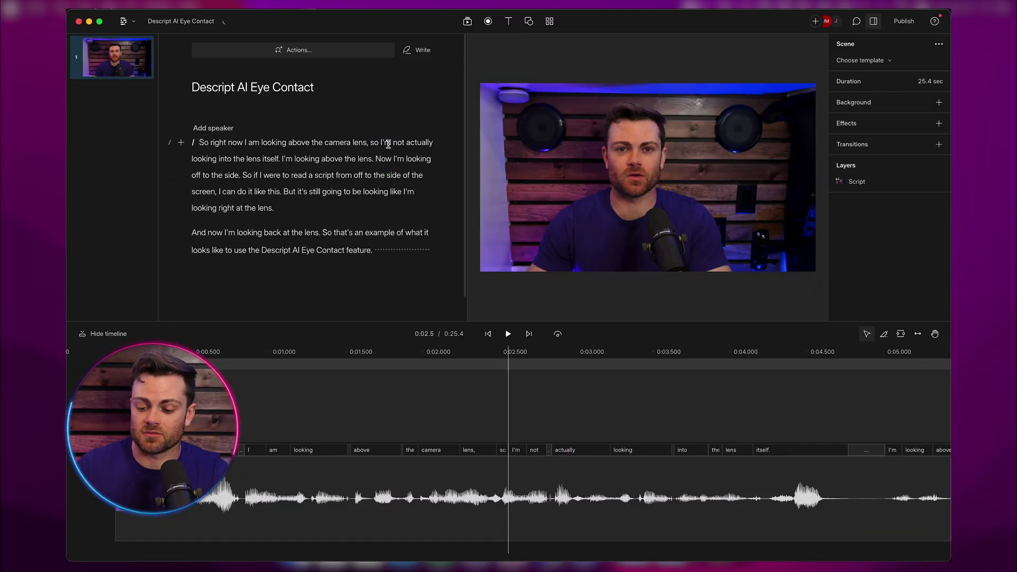
pyautogui.click(655, 142)
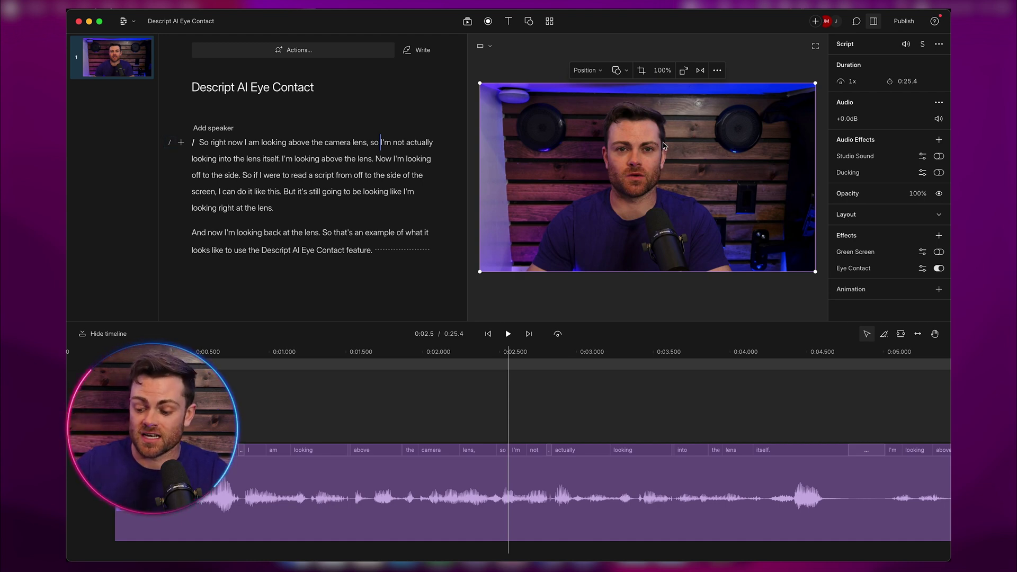
pyautogui.click(939, 269)
pyautogui.press('space')
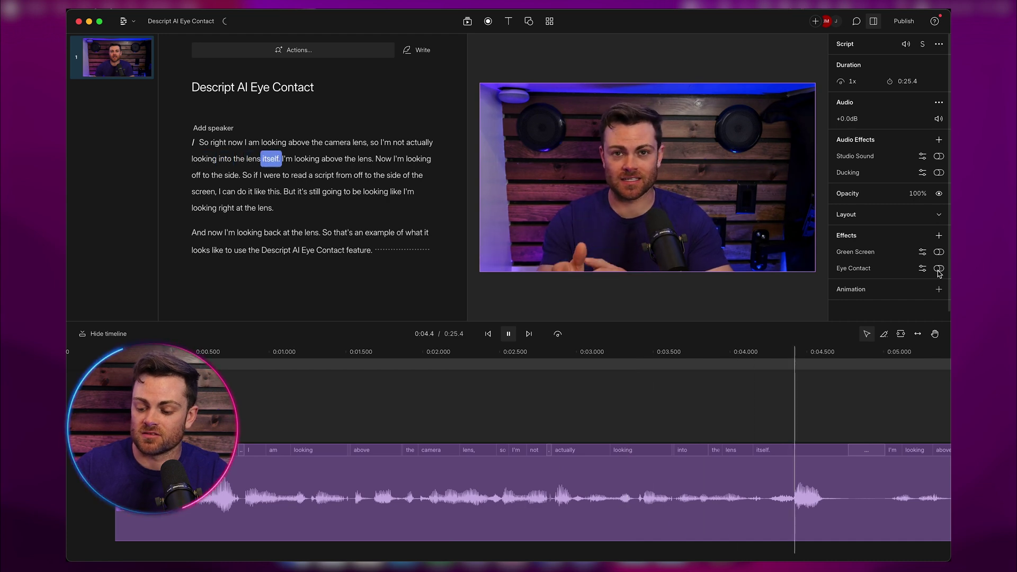
pyautogui.press('space')
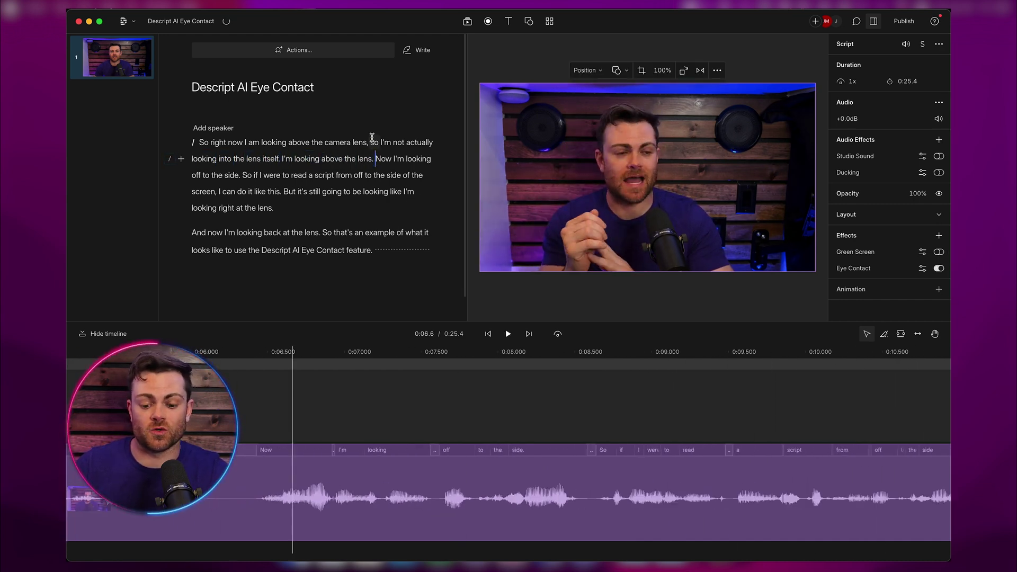
pyautogui.click(200, 141)
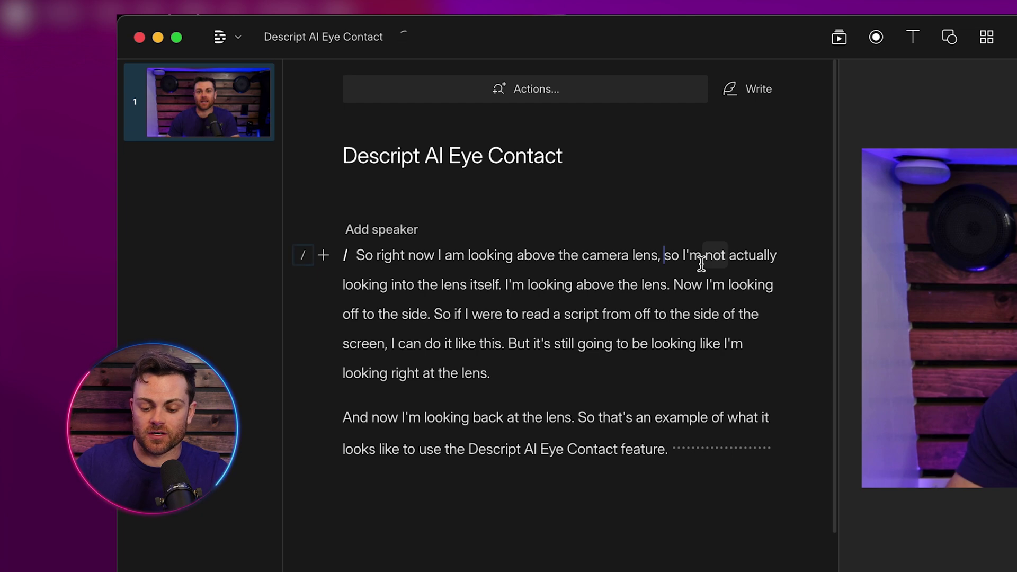
# - Insert scene breaks before 'so I'm not actually' and 'So if I were to read'
pyautogui.press('Return')
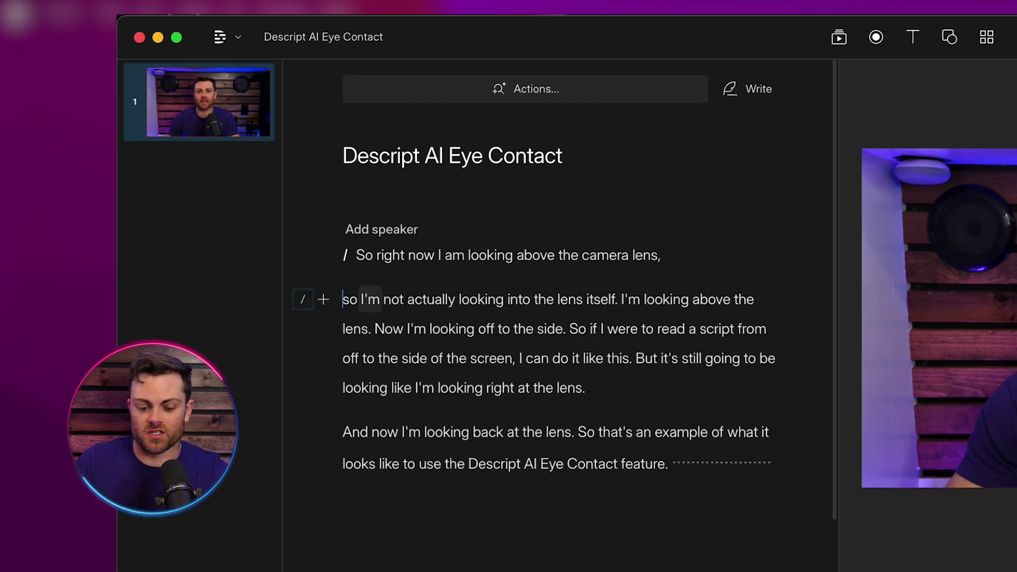
pyautogui.write('/')
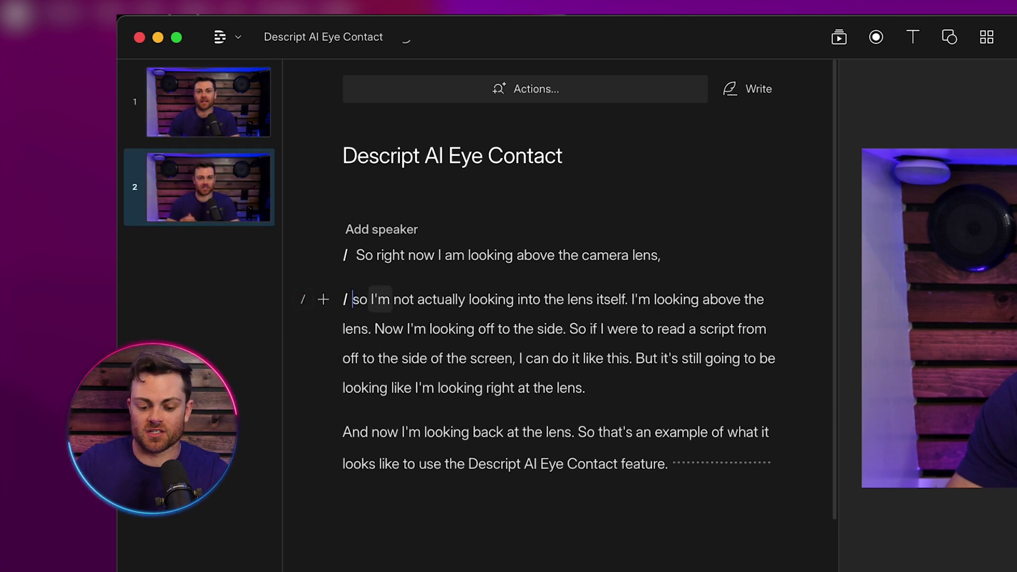
pyautogui.click(568, 329)
pyautogui.press('Return')
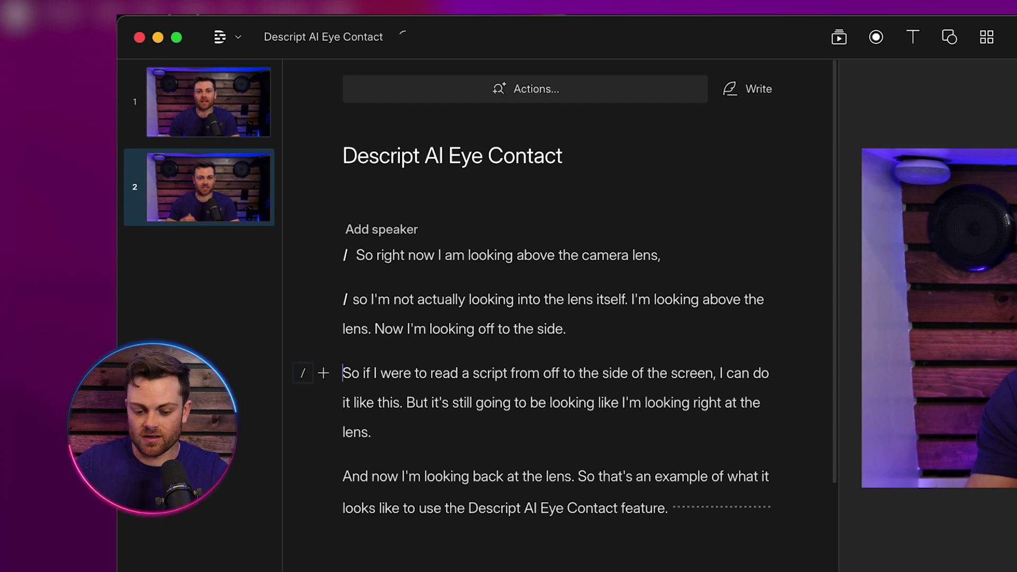
pyautogui.write('/')
# - Turn on Eye Contact for scene 2 and select scene 3's video clip
pyautogui.click(593, 329)
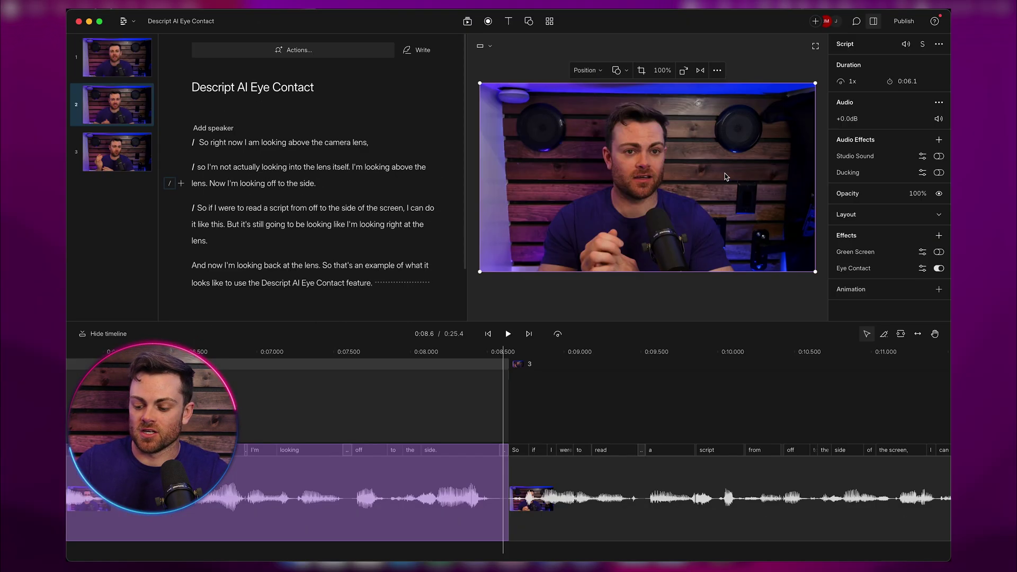
pyautogui.click(939, 269)
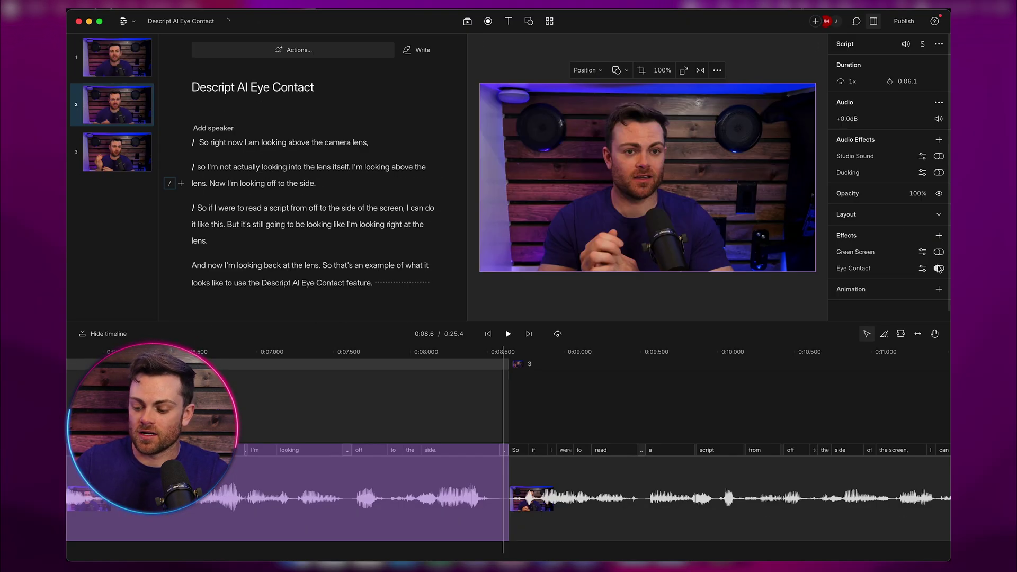
pyautogui.click(296, 224)
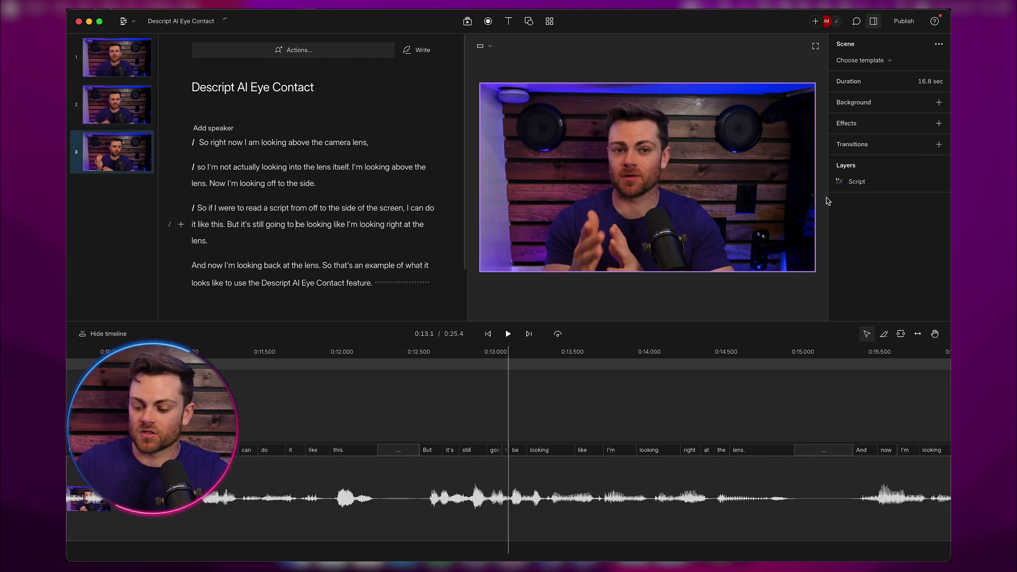
pyautogui.click(568, 171)
# - Compare against scene 2, then switch Eye Contact on for scene 3's clip
pyautogui.click(938, 269)
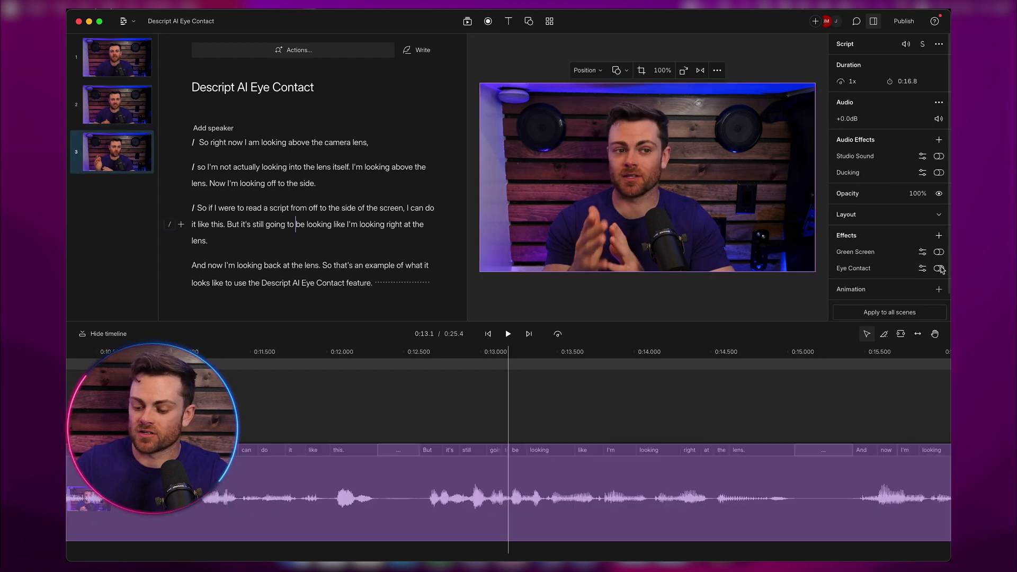
pyautogui.click(289, 167)
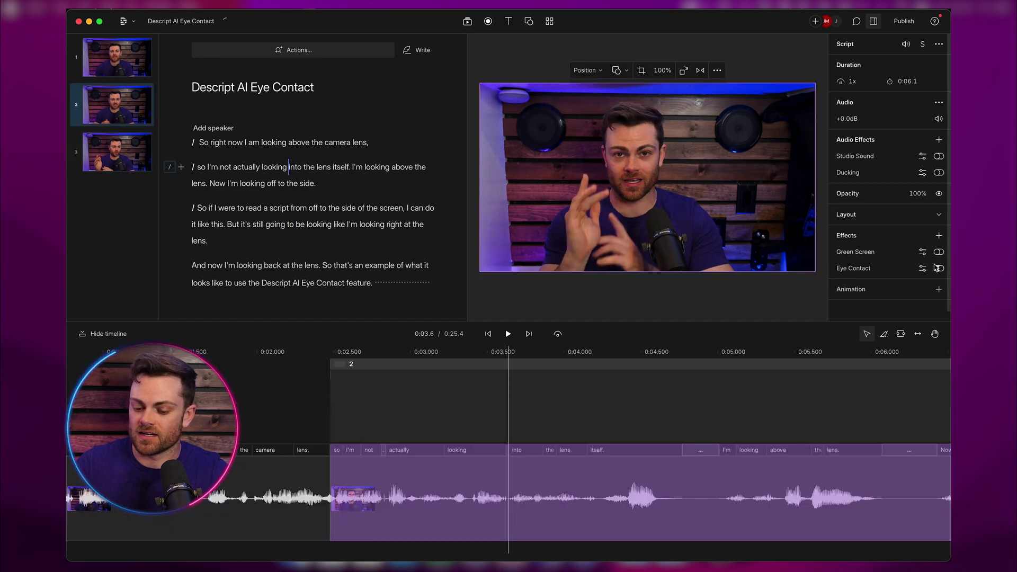
pyautogui.click(306, 224)
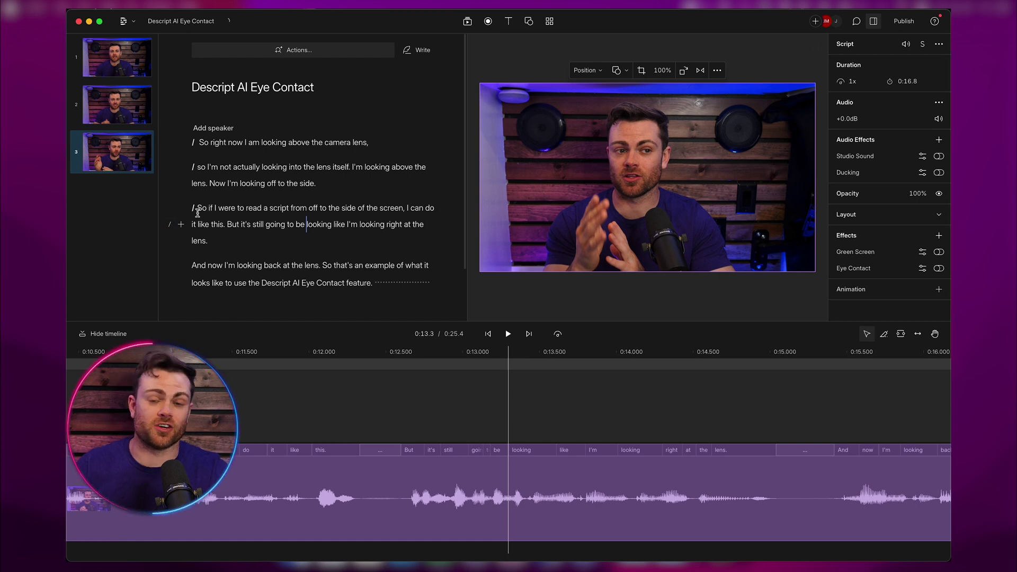
pyautogui.click(940, 269)
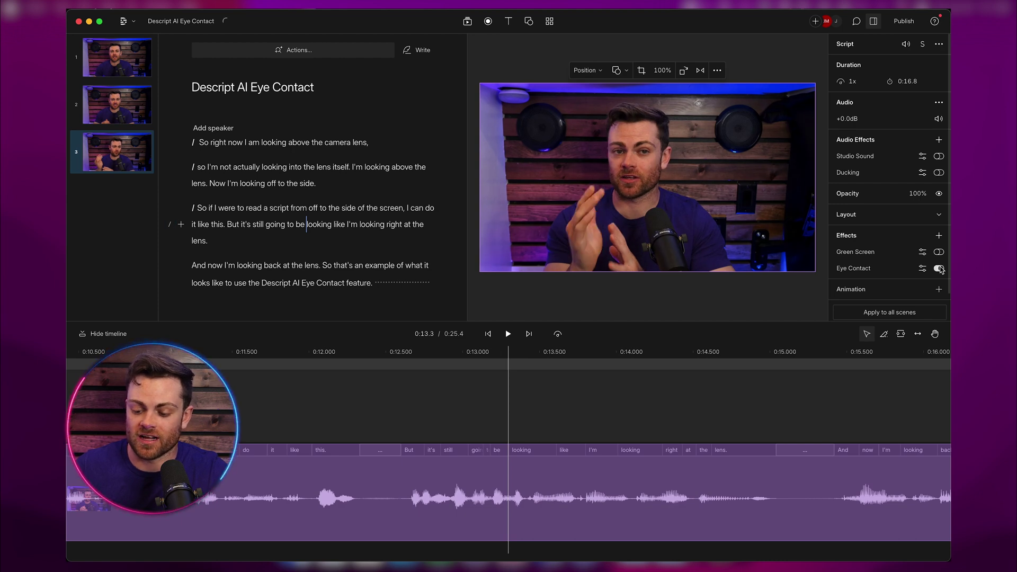
pyautogui.click(939, 268)
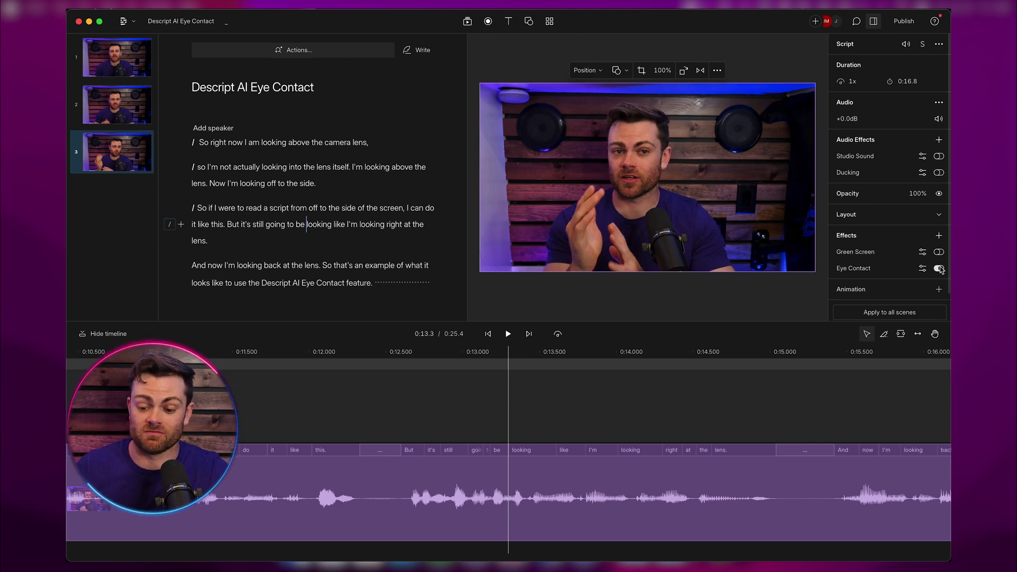